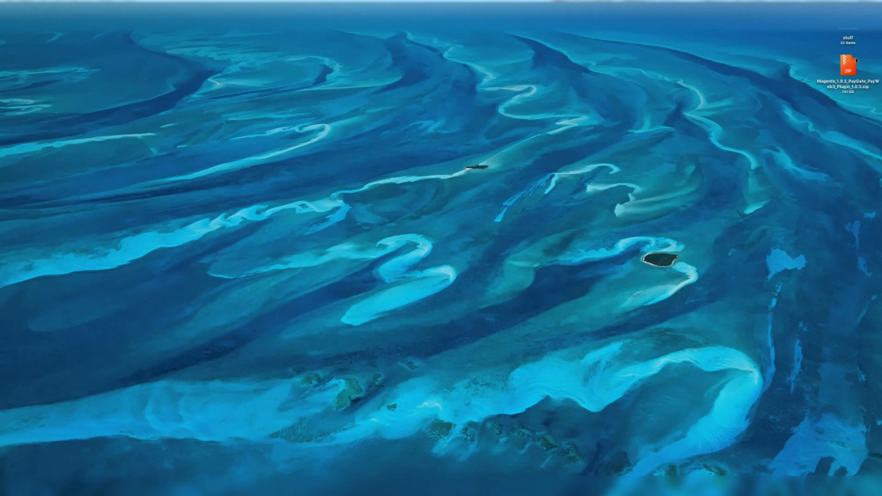
Step: Extract Magento_1.9.3_PayGate_PayWeb3_Plugin_1.0.3.zip on the desktop and open the extracted plugin folder
{"action": "double_click", "coordinate": [848, 65]}
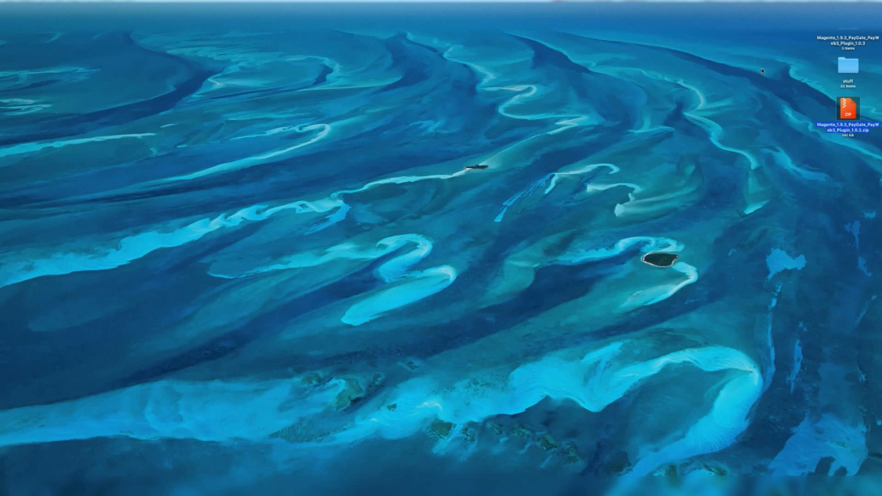
{"action": "double_click", "coordinate": [848, 32]}
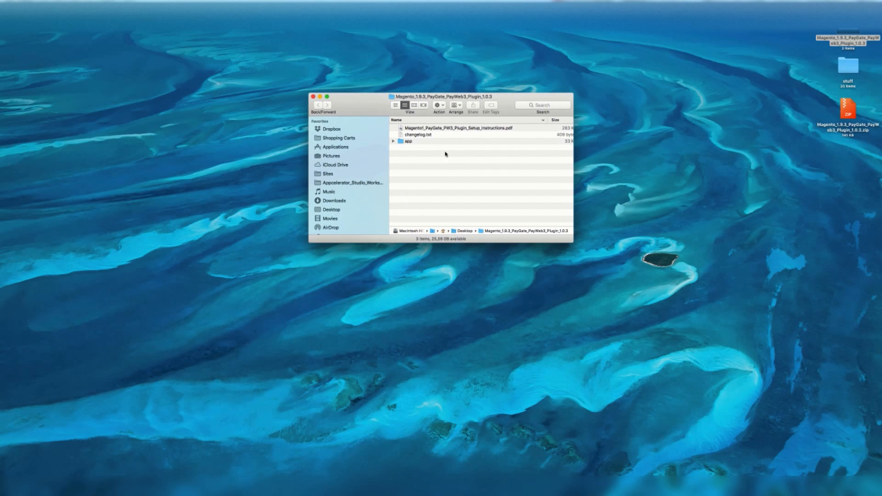
{"action": "left_click", "coordinate": [479, 128]}
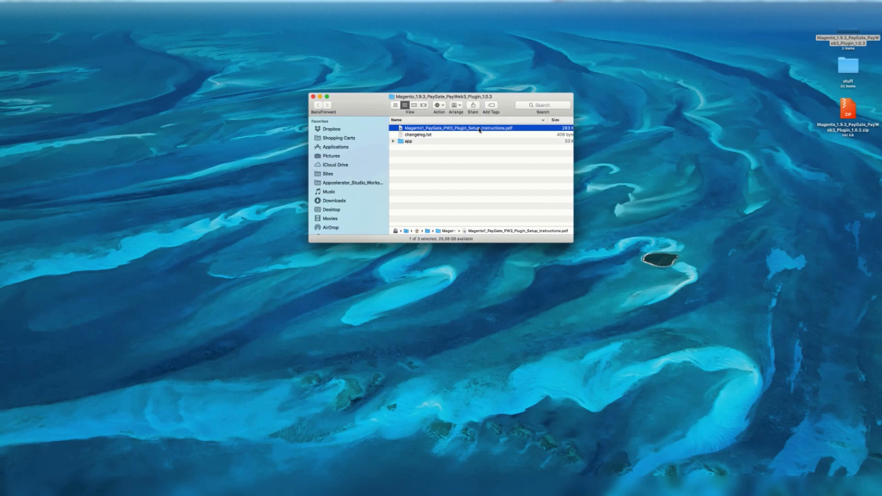
{"action": "left_click_drag", "start_coordinate": [344, 96], "coordinate": [518, 126]}
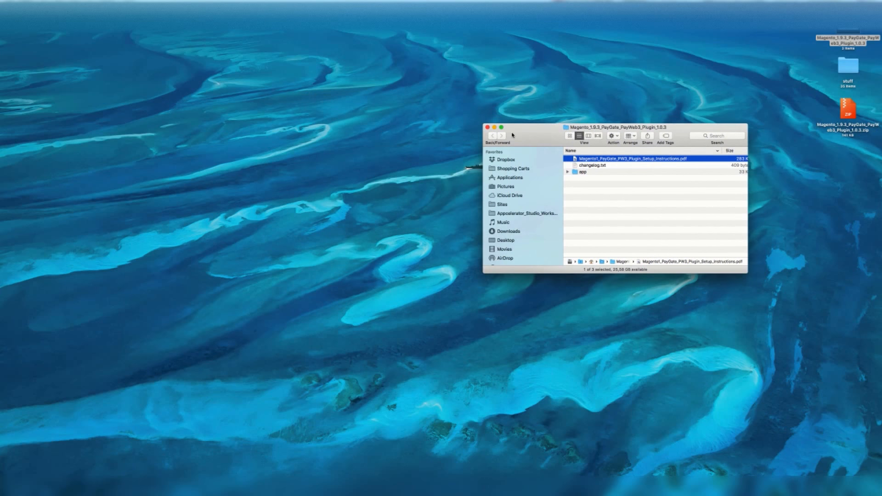
Step: Inspect the contents of the app folder in the extracted plugin folder
{"action": "left_click", "coordinate": [583, 167]}
{"action": "left_click", "coordinate": [574, 172]}
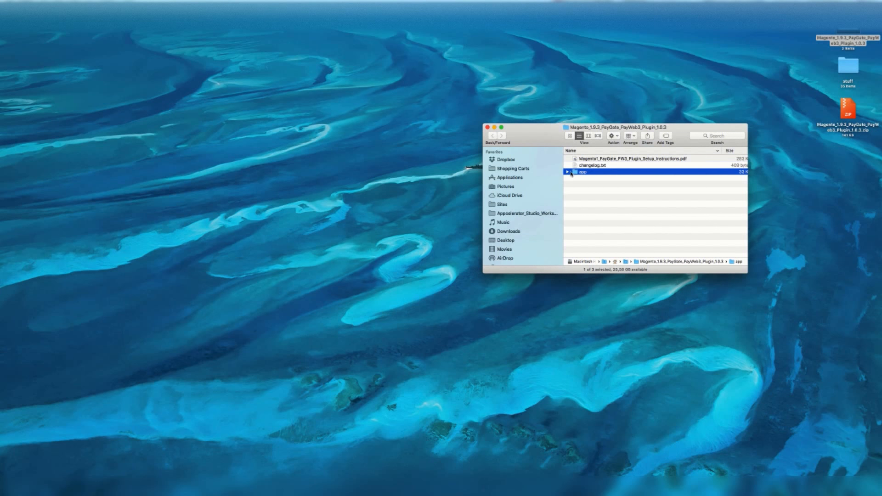
{"action": "left_click", "coordinate": [568, 172]}
{"action": "left_click", "coordinate": [574, 179]}
{"action": "left_click", "coordinate": [574, 179]}
{"action": "left_click", "coordinate": [569, 172]}
Step: Open Magento1_PayGate_PW3_Plugin_Setup_Instructions.pdf to read the installation steps, and select the plugin's app folder
{"action": "left_click", "coordinate": [594, 159]}
{"action": "double_click", "coordinate": [594, 159]}
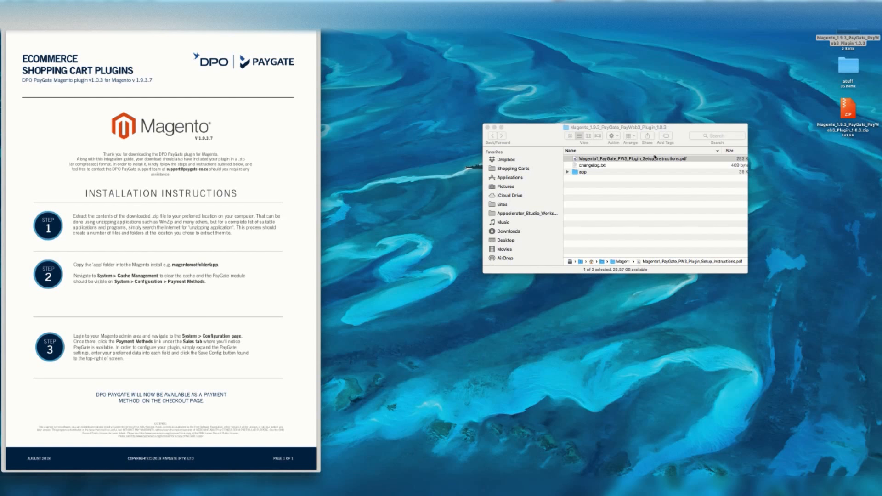
{"action": "left_click", "coordinate": [606, 173]}
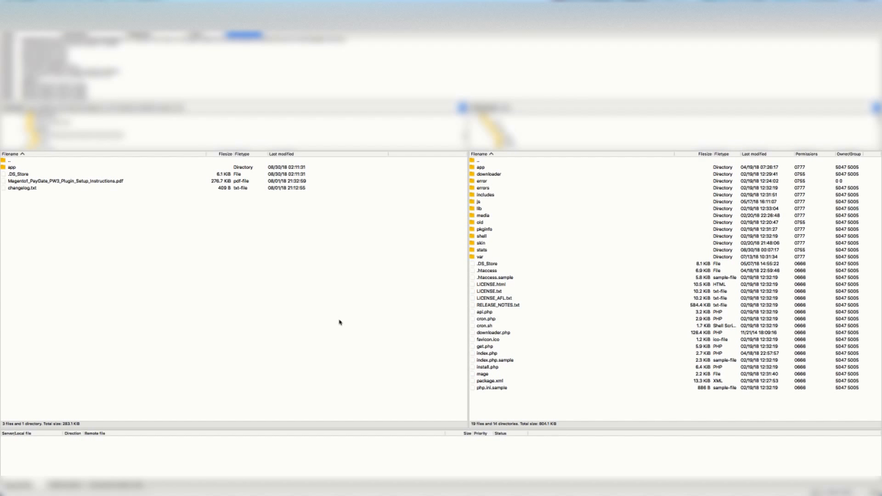
Step: Switch to the FTP client and upload the plugin's local app folder to the Magento root directory on the server
{"action": "left_click", "coordinate": [47, 167]}
{"action": "right_click", "coordinate": [47, 167]}
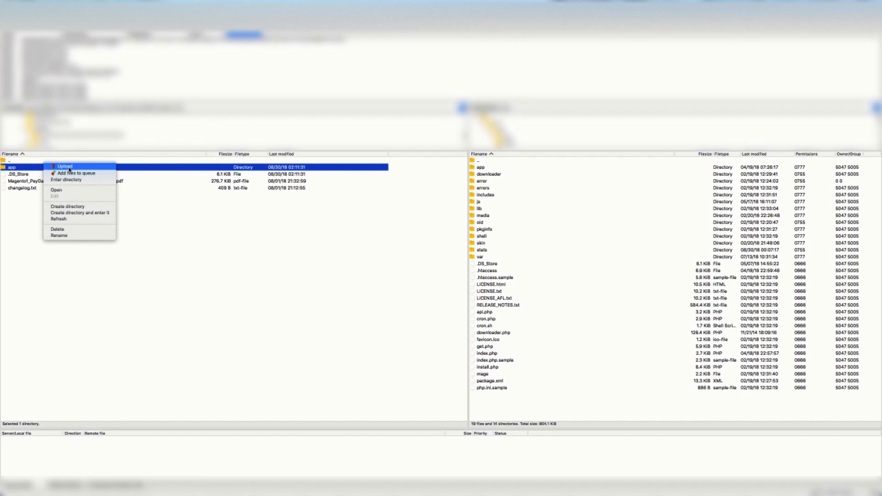
{"action": "left_click", "coordinate": [65, 166]}
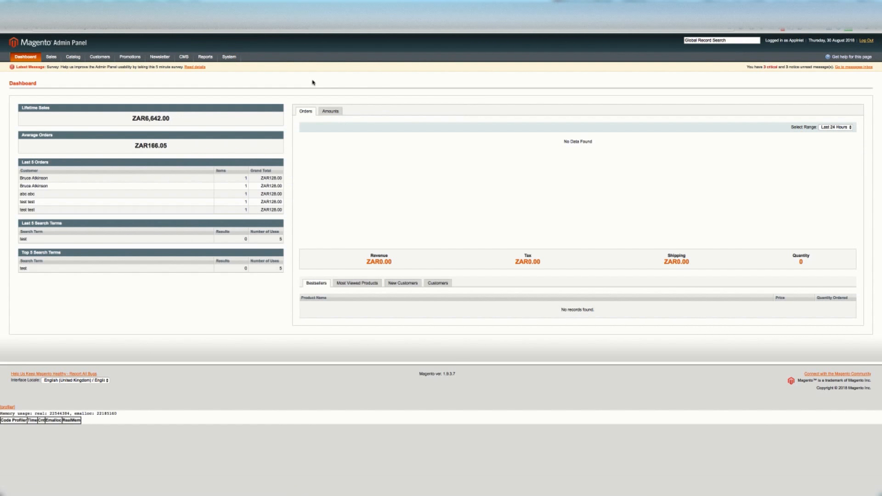
Step: In the Magento admin's Cache Management, flush the Magento cache and the cache storage, confirming the flush
{"action": "mouse_move", "coordinate": [229, 56]}
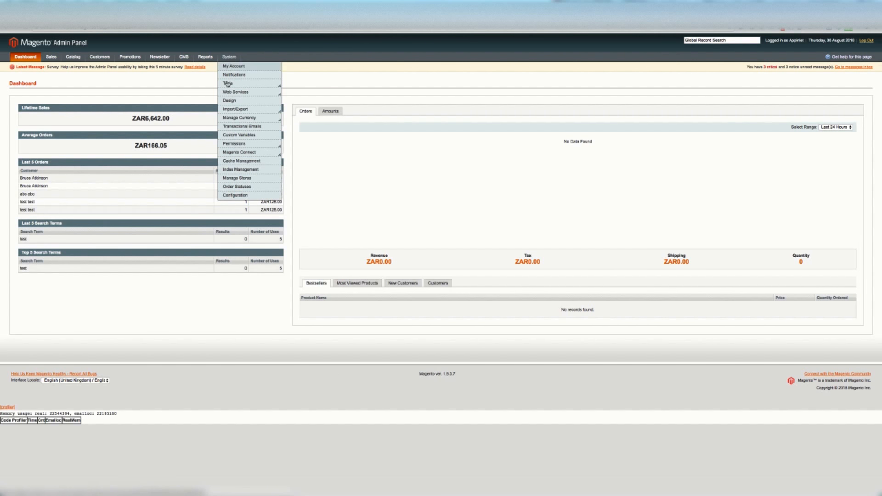
{"action": "left_click", "coordinate": [242, 161]}
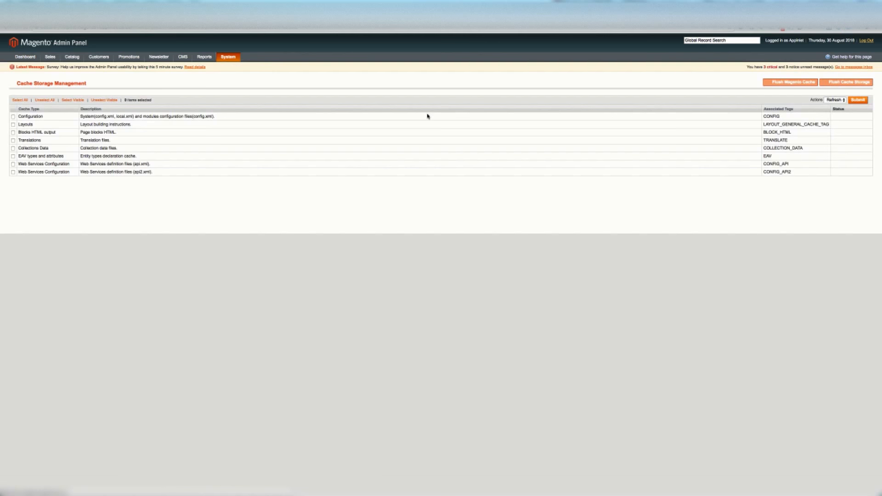
{"action": "left_click", "coordinate": [20, 100]}
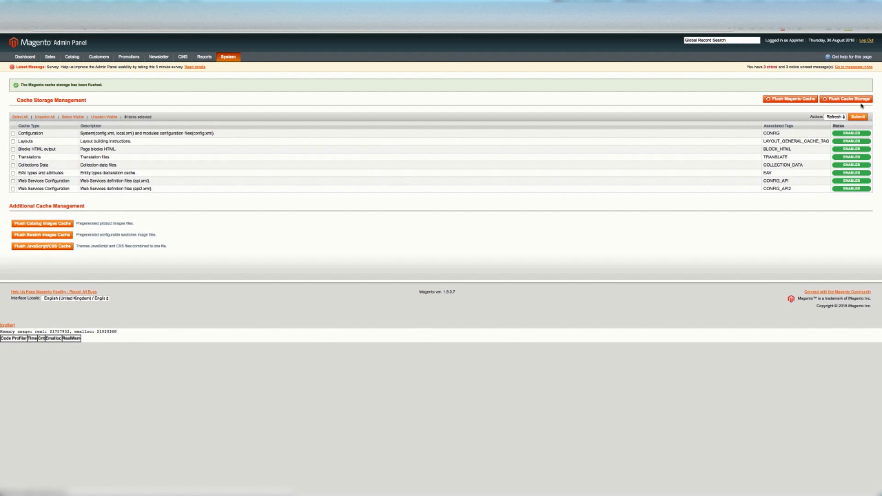
{"action": "left_click", "coordinate": [847, 99]}
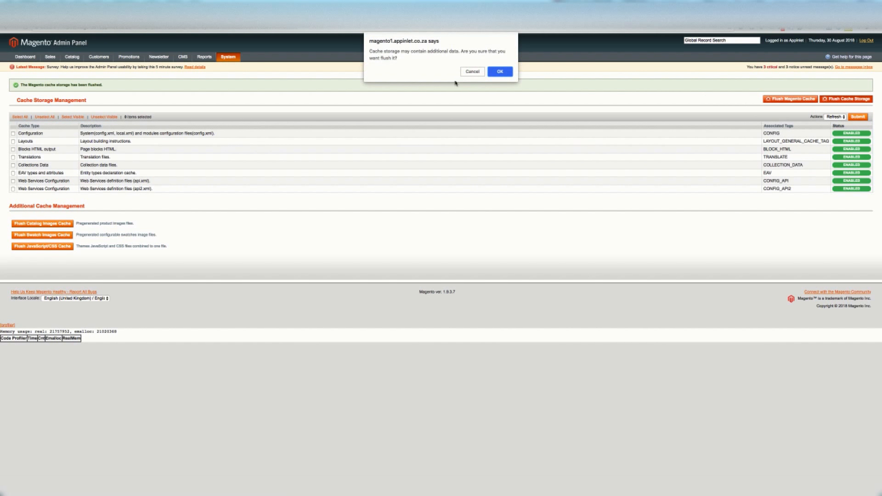
{"action": "left_click", "coordinate": [500, 71]}
Step: Go to Index Management and select all indexes for the Reindex Data action
{"action": "mouse_move", "coordinate": [230, 56]}
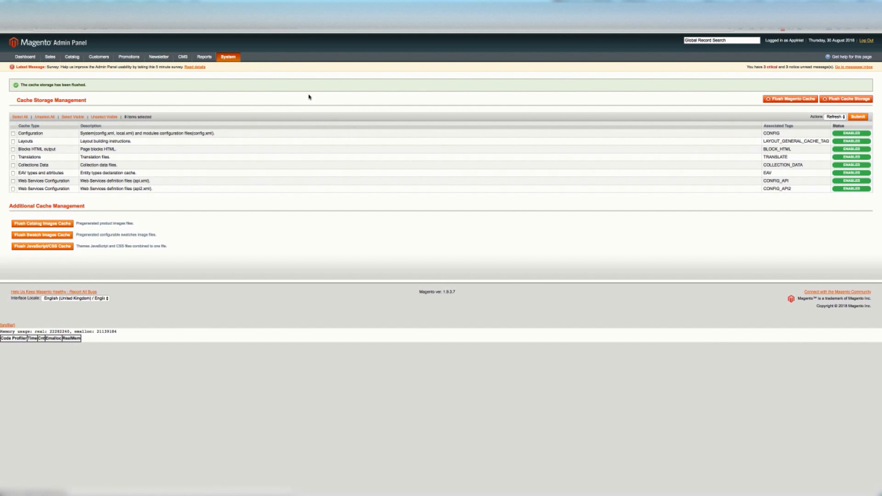
{"action": "left_click", "coordinate": [22, 100]}
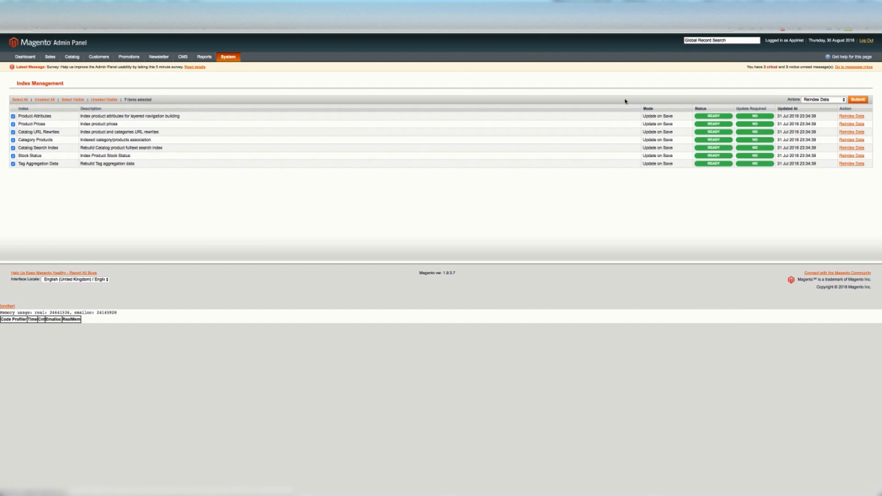
Step: Go to the Payment Methods page of the system configuration and show the PayGate settings
{"action": "mouse_move", "coordinate": [230, 58]}
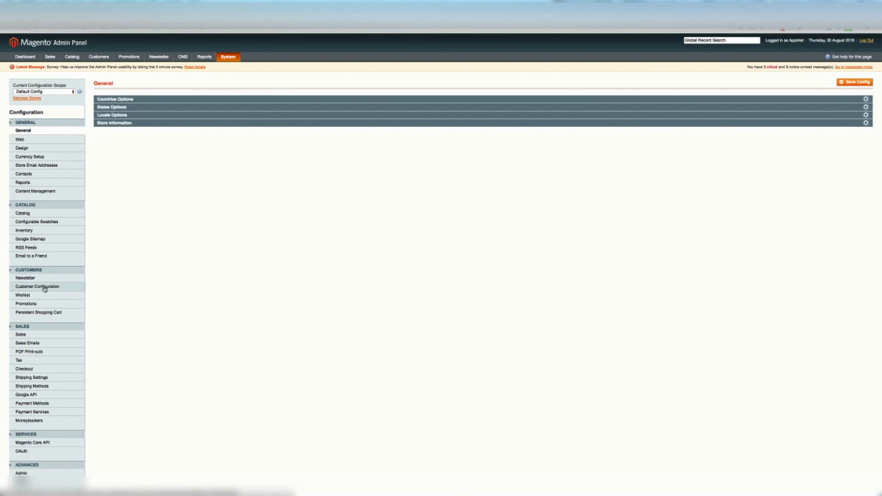
{"action": "scroll", "coordinate": [37, 293], "scroll_direction": "down", "scroll_amount": 3}
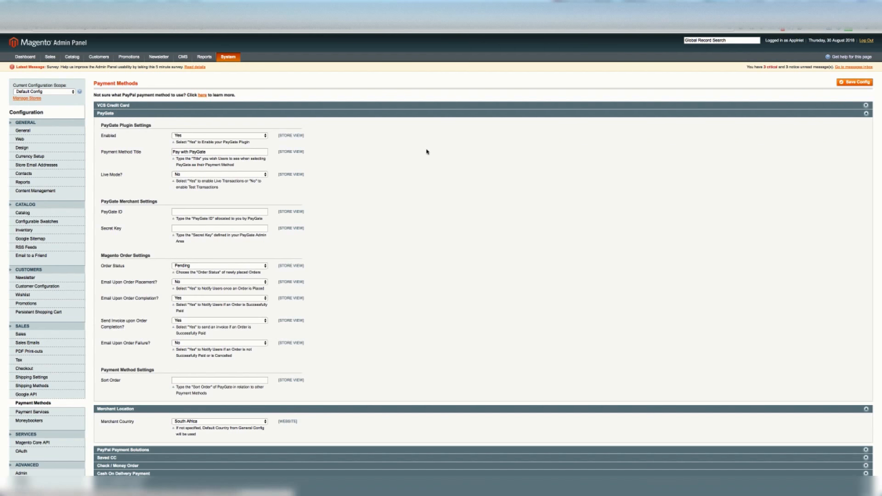
Step: Switch back to the setup instructions PDF and review step 3 on configuring the PayGate payment method
{"action": "key", "text": "ctrl+Right"}
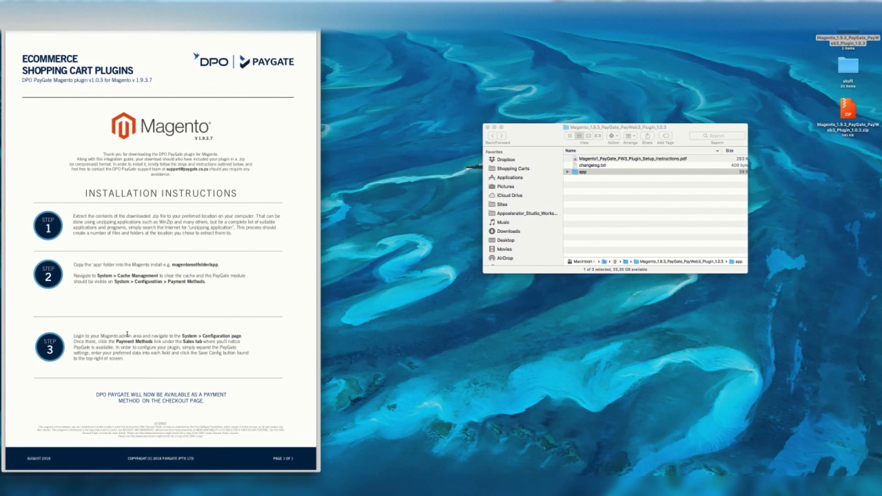
{"action": "triple_click", "coordinate": [149, 342]}
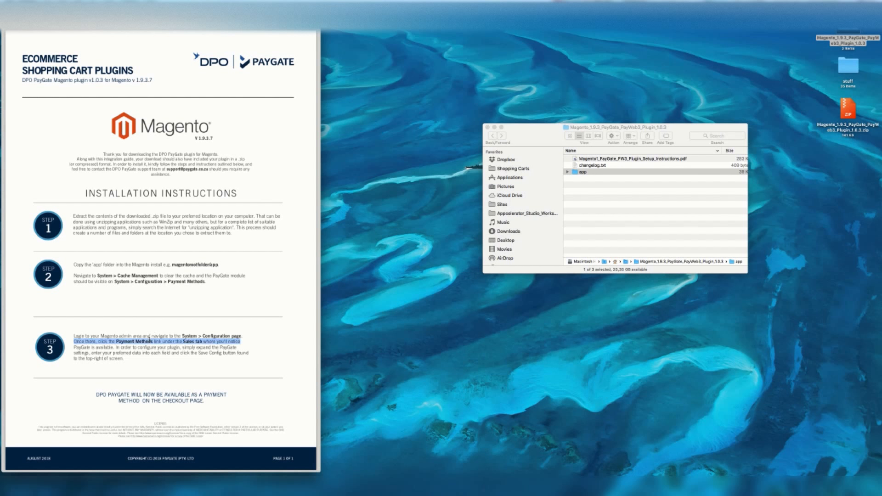
{"action": "left_click", "coordinate": [177, 365]}
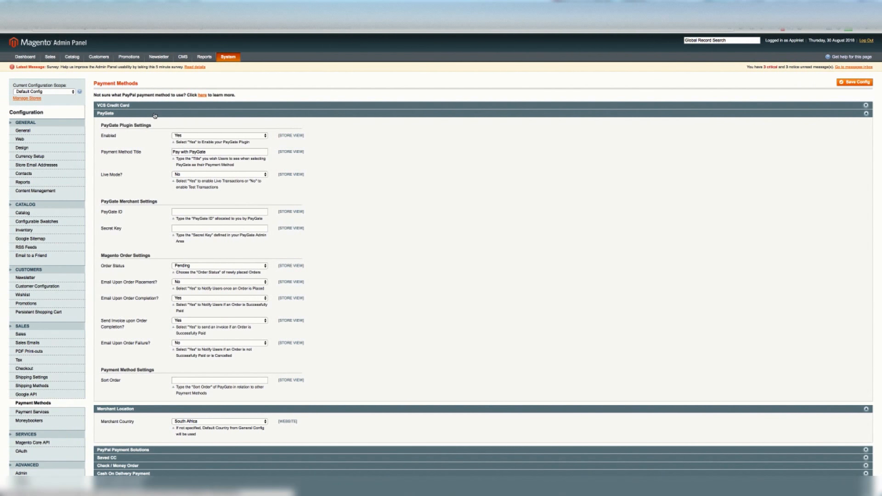
Step: In the Magento admin's PayGate section, review the plugin settings and enter the PayGate ID and the secret key
{"action": "left_click", "coordinate": [155, 114]}
{"action": "left_click", "coordinate": [155, 114]}
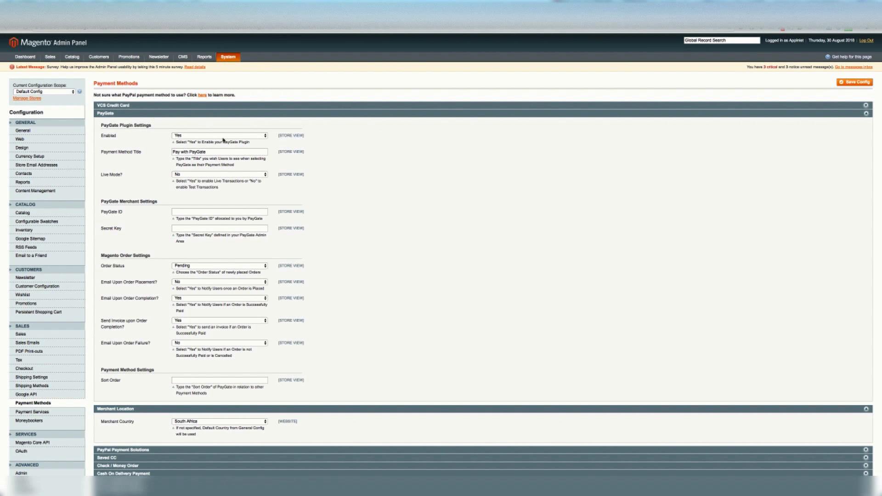
{"action": "double_click", "coordinate": [197, 152]}
{"action": "left_click", "coordinate": [387, 205]}
{"action": "left_click", "coordinate": [200, 211]}
Step: Choose No for Live Mode in the PayGate plugin settings to enable test transactions
{"action": "left_click", "coordinate": [192, 175]}
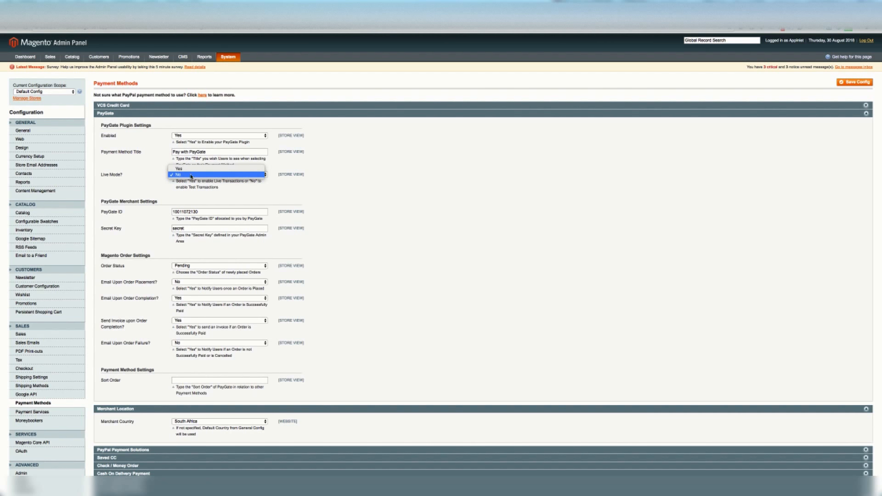
{"action": "left_click", "coordinate": [187, 175]}
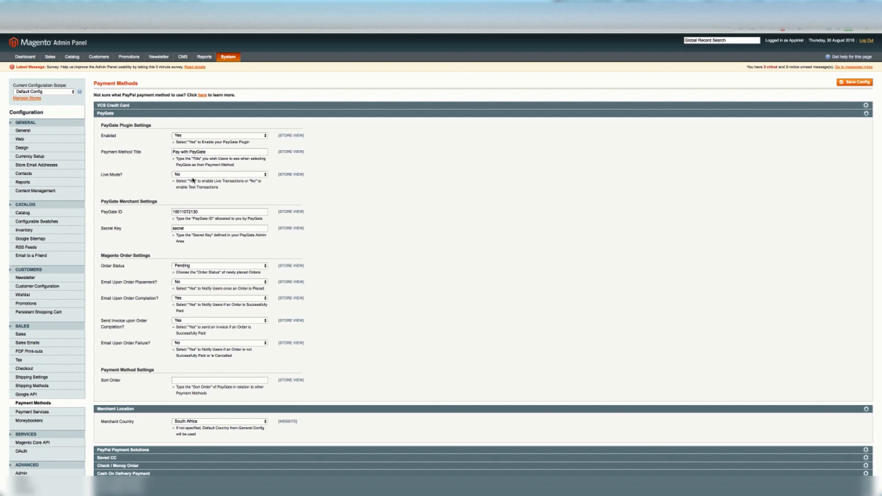
{"action": "left_click", "coordinate": [193, 175]}
{"action": "left_click", "coordinate": [502, 243]}
Step: Review the Order Status options and the remaining order and payment method settings for PayGate
{"action": "left_click", "coordinate": [257, 269]}
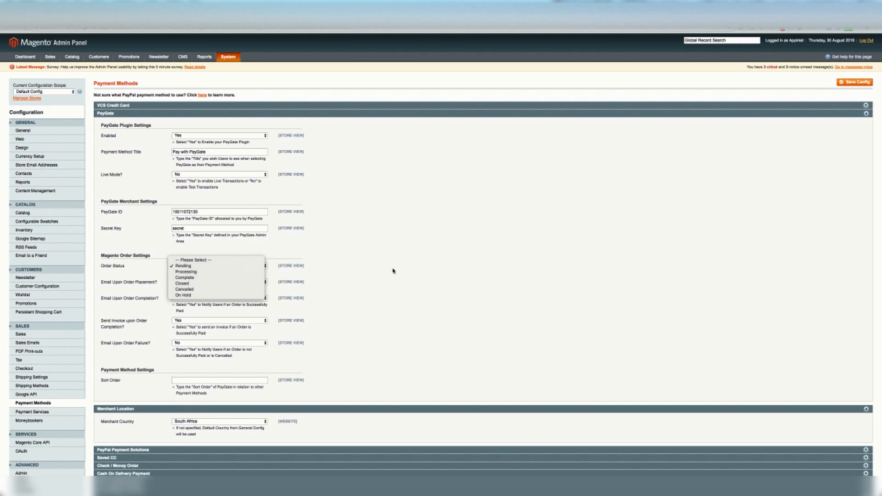
{"action": "left_click", "coordinate": [398, 272]}
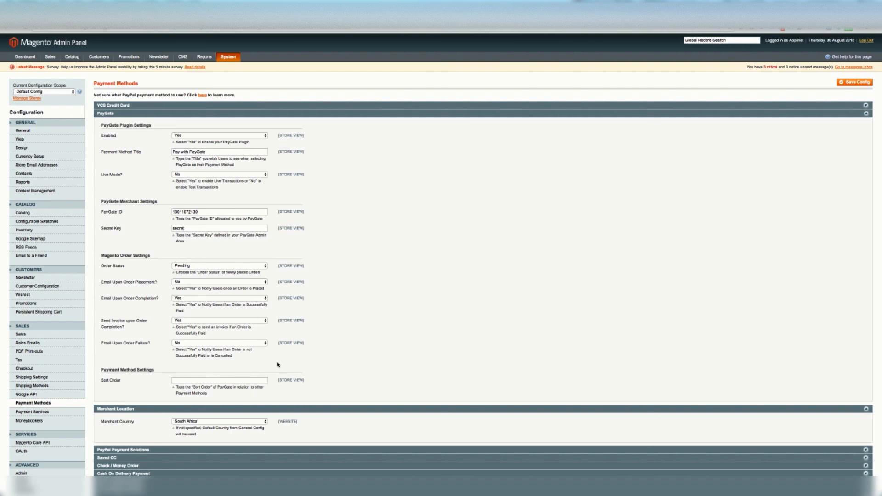
{"action": "scroll", "coordinate": [271, 364], "scroll_direction": "down", "scroll_amount": 1}
{"action": "scroll", "coordinate": [283, 362], "scroll_direction": "up", "scroll_amount": 1}
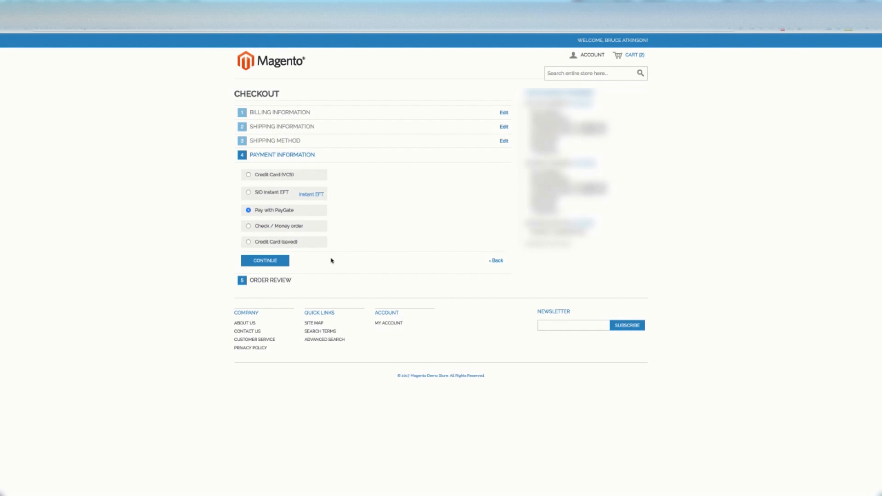
Step: In the storefront checkout, continue with Pay with PayGate as the payment method and place the order
{"action": "left_click", "coordinate": [263, 266]}
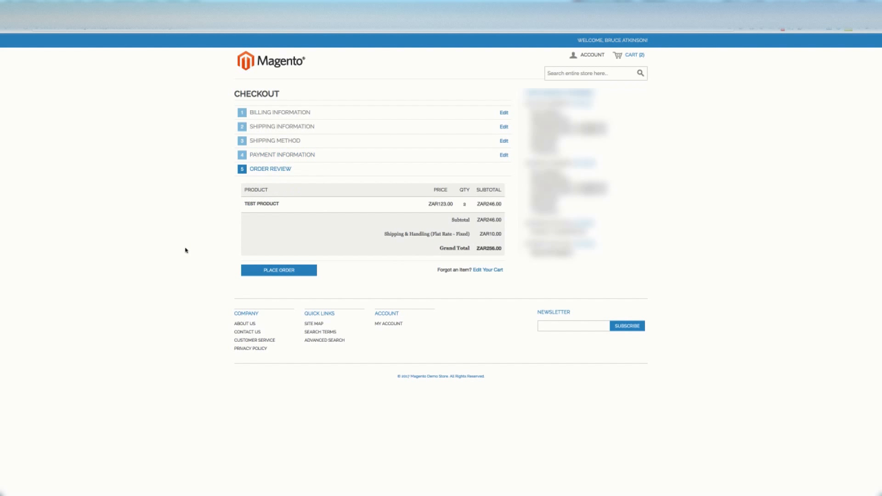
{"action": "left_click", "coordinate": [310, 274]}
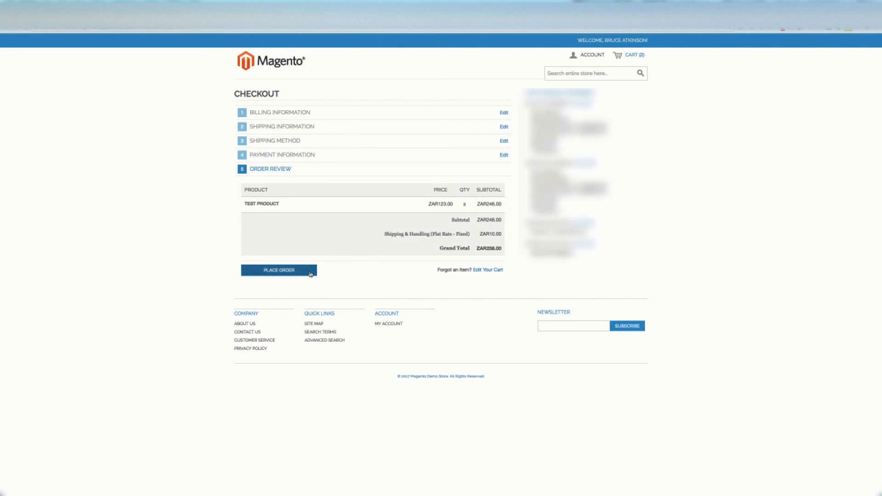